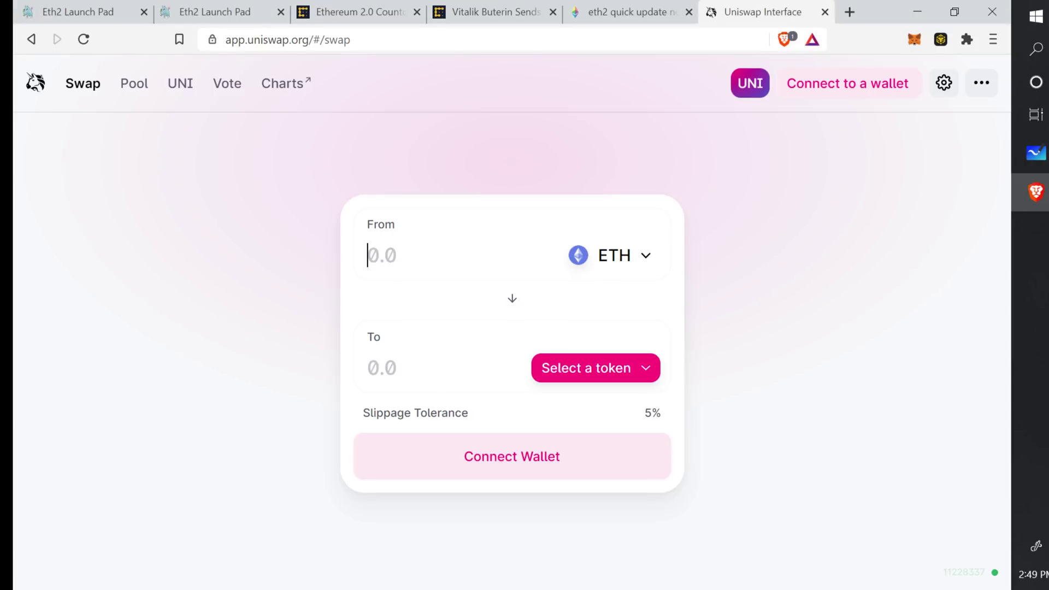
Choose the token to receive in the Uniswap swap
click(623, 373)
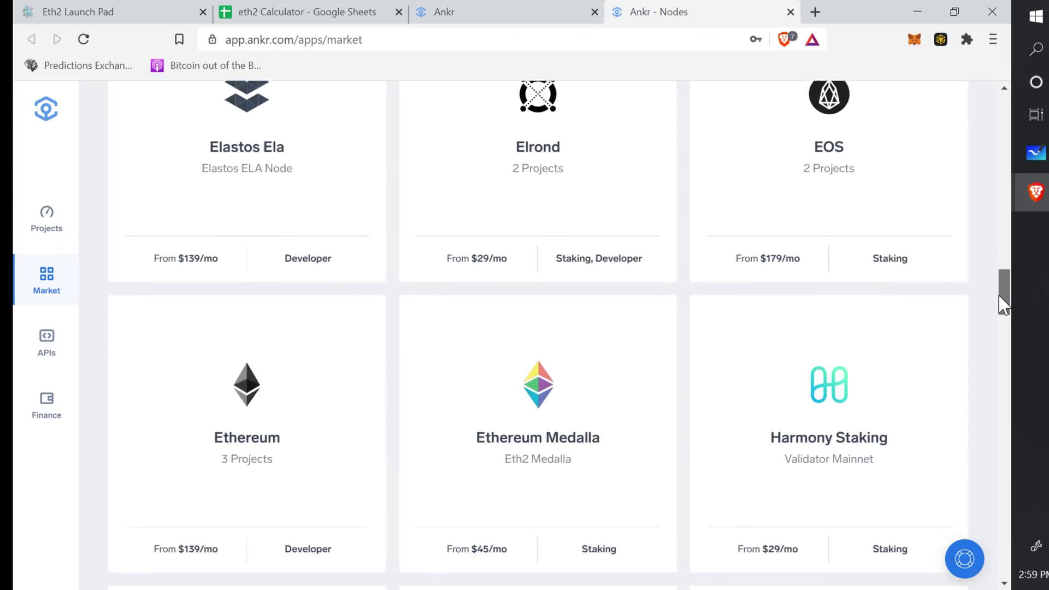
drag(1005, 271, 1005, 307)
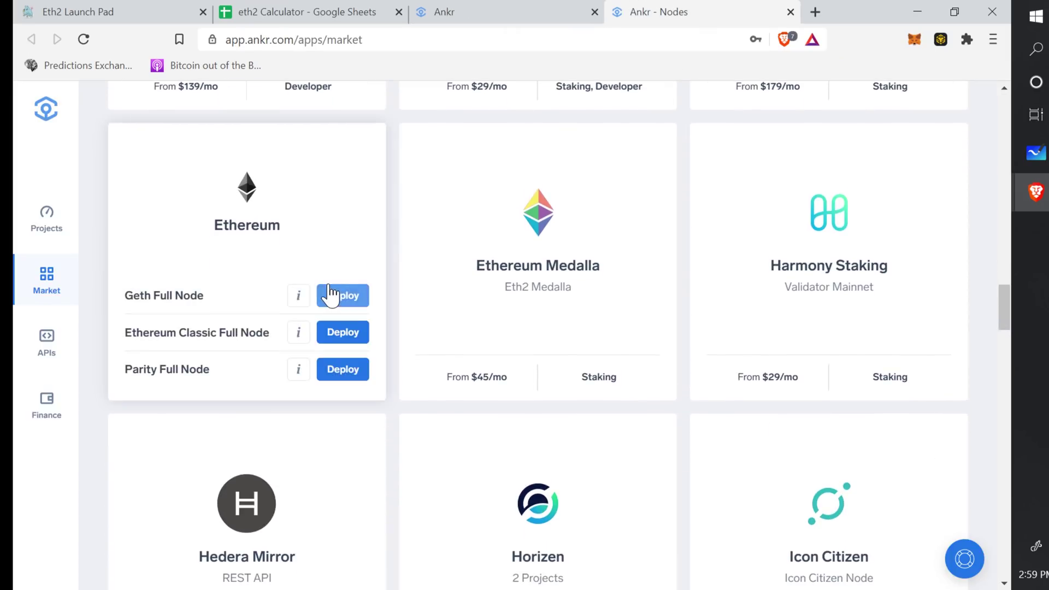
mouse_move(538, 427)
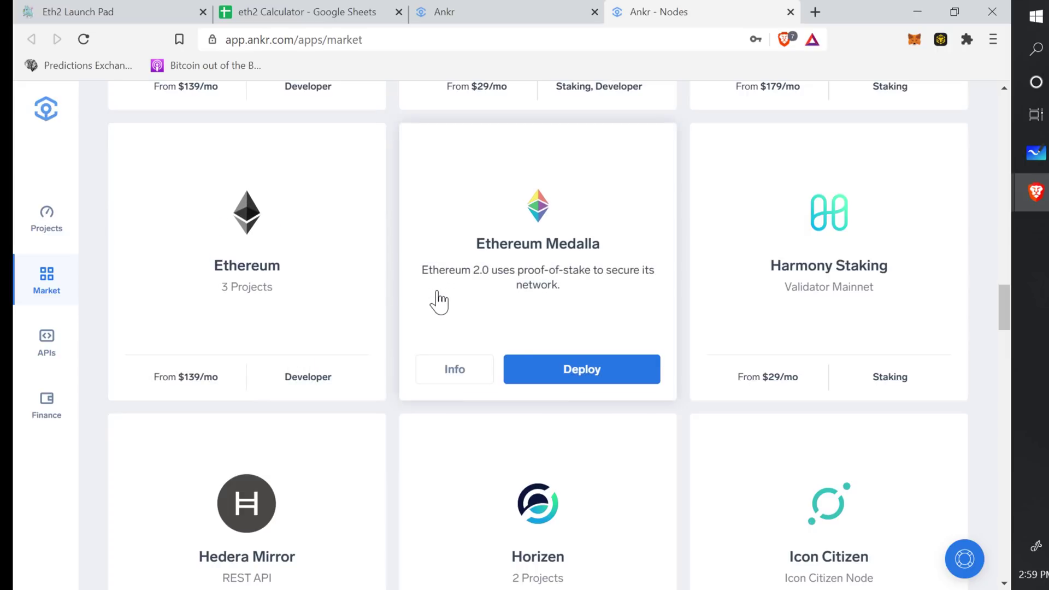
Deploy an Ethereum Medalla node from the Ankr node market
click(537, 366)
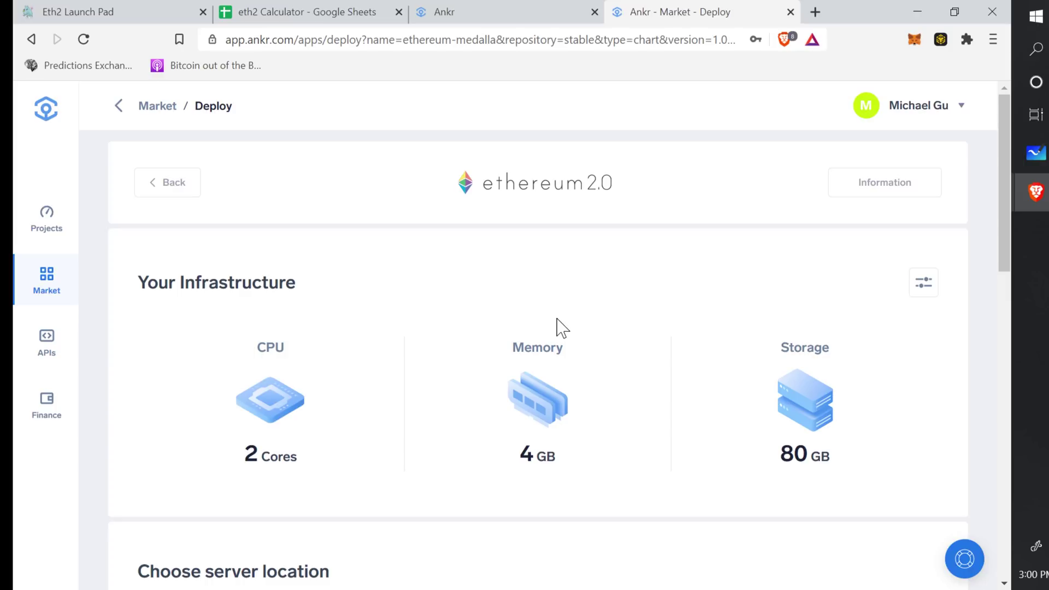
scroll(556, 328, down, 5)
scroll(557, 328, down, 4)
scroll(557, 328, down, 4)
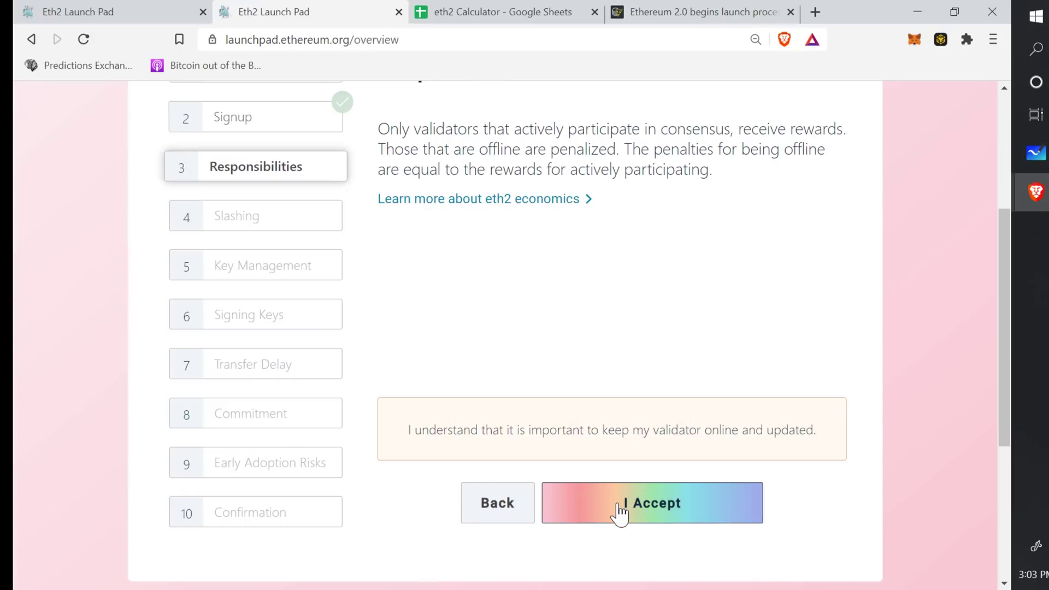
Accept the Responsibilities, Slashing and Key Management terms on Ethereum Launchpad
click(621, 512)
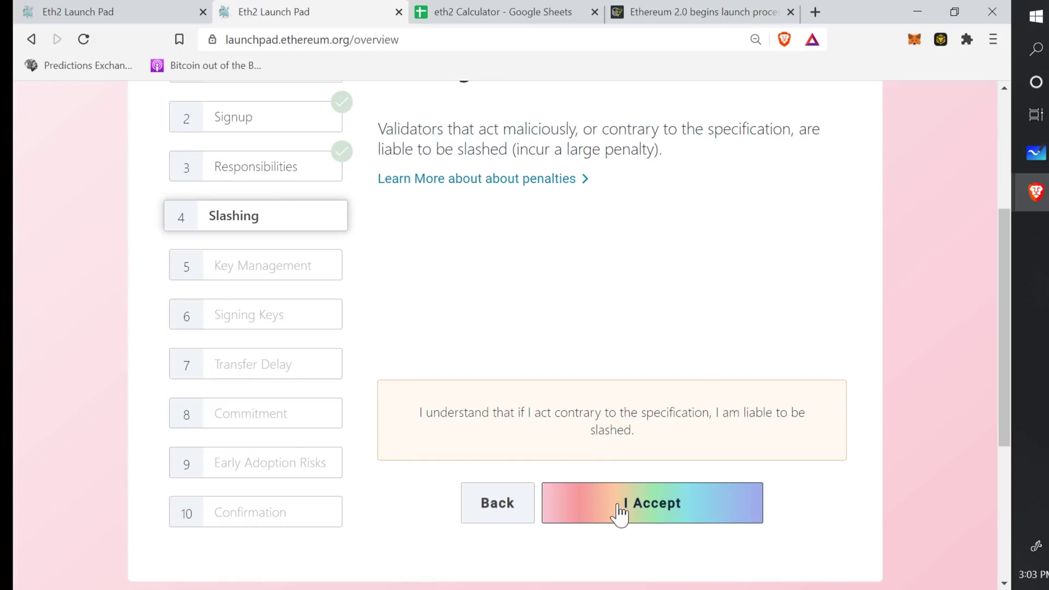
click(621, 513)
click(620, 512)
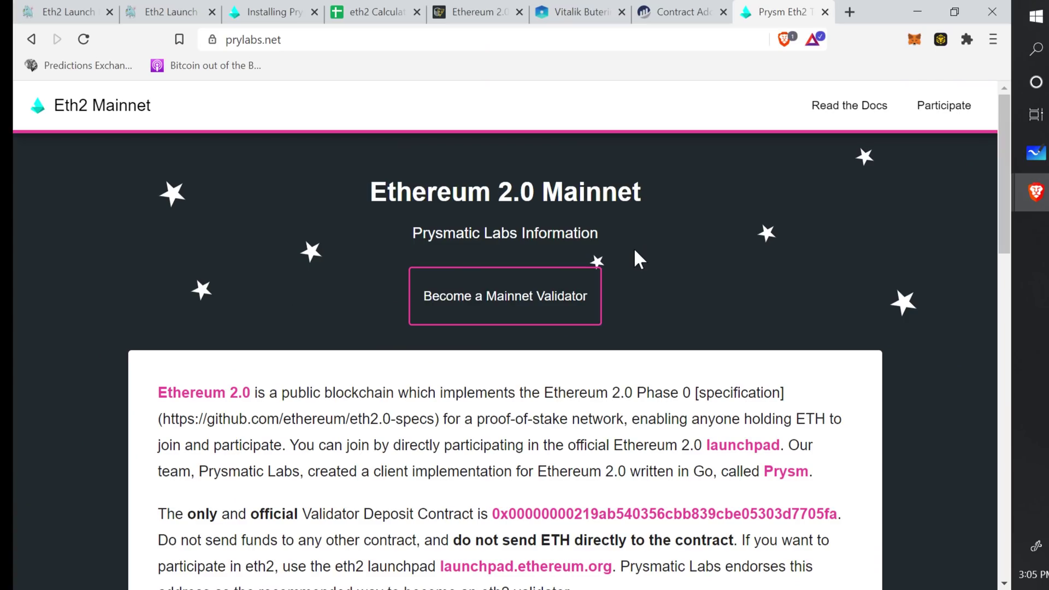
scroll(531, 307, down, 1)
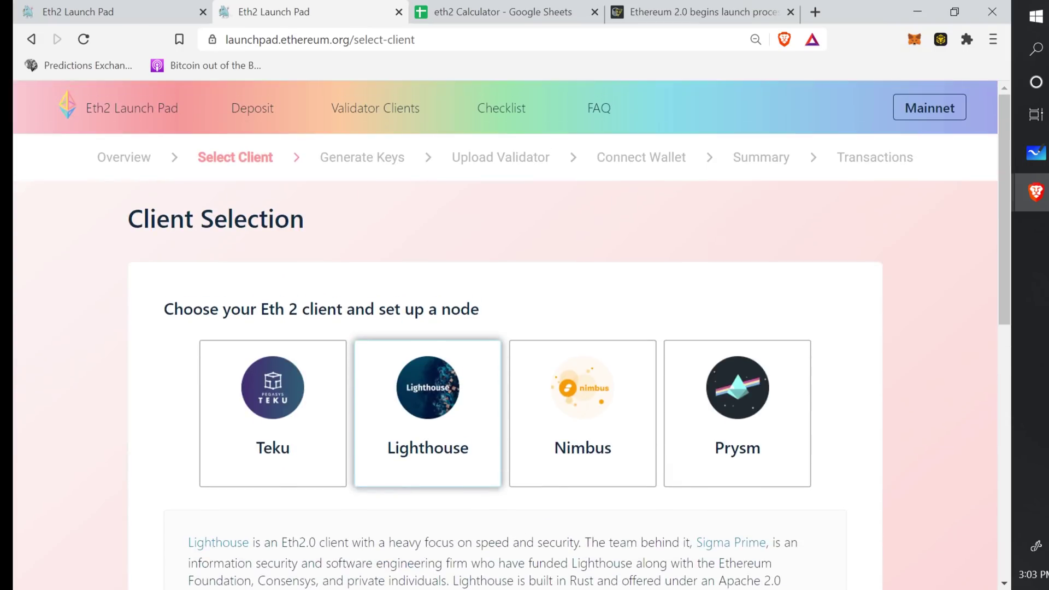
scroll(348, 377, down, 1)
scroll(273, 345, down, 2)
scroll(432, 408, down, 1)
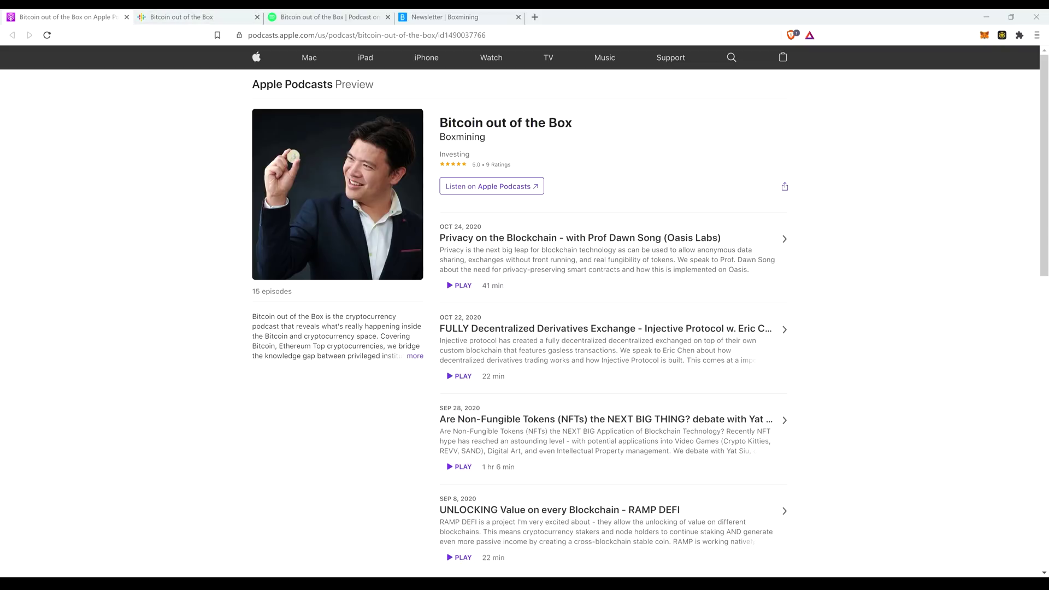
View the podcast's Google Podcasts listing, then its Spotify show page
click(197, 16)
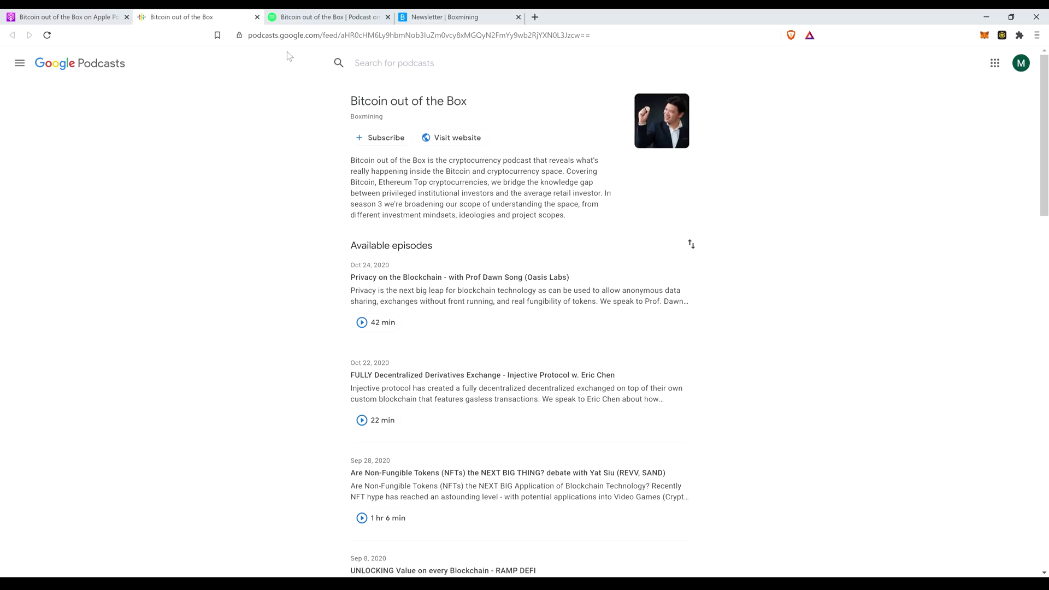
click(318, 17)
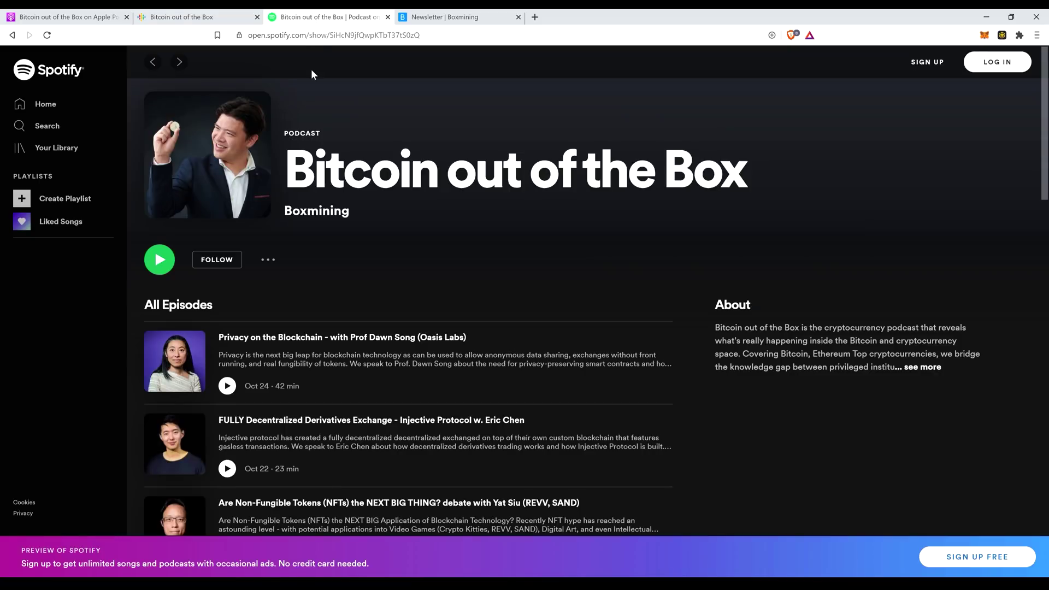